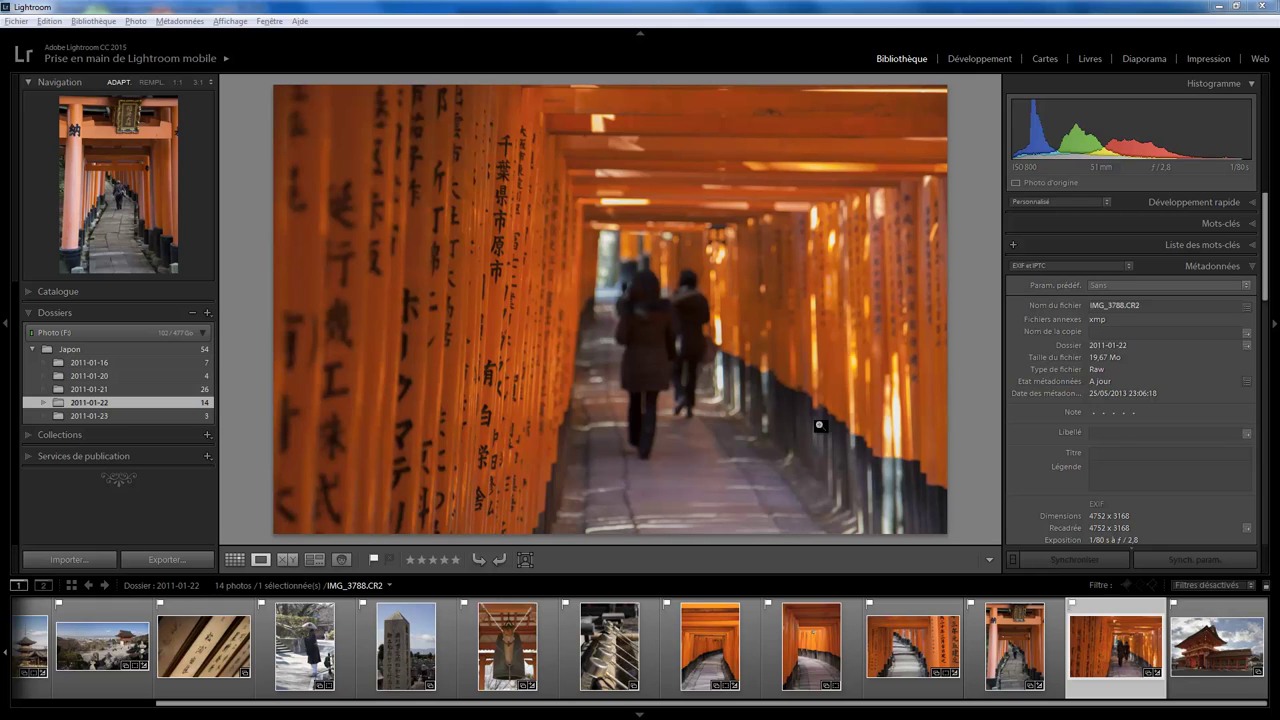
Edit the torii photo in Adobe Photoshop CC 2015, creating the IMG_3788-Modifier.psd copy.
right_click(112, 406)
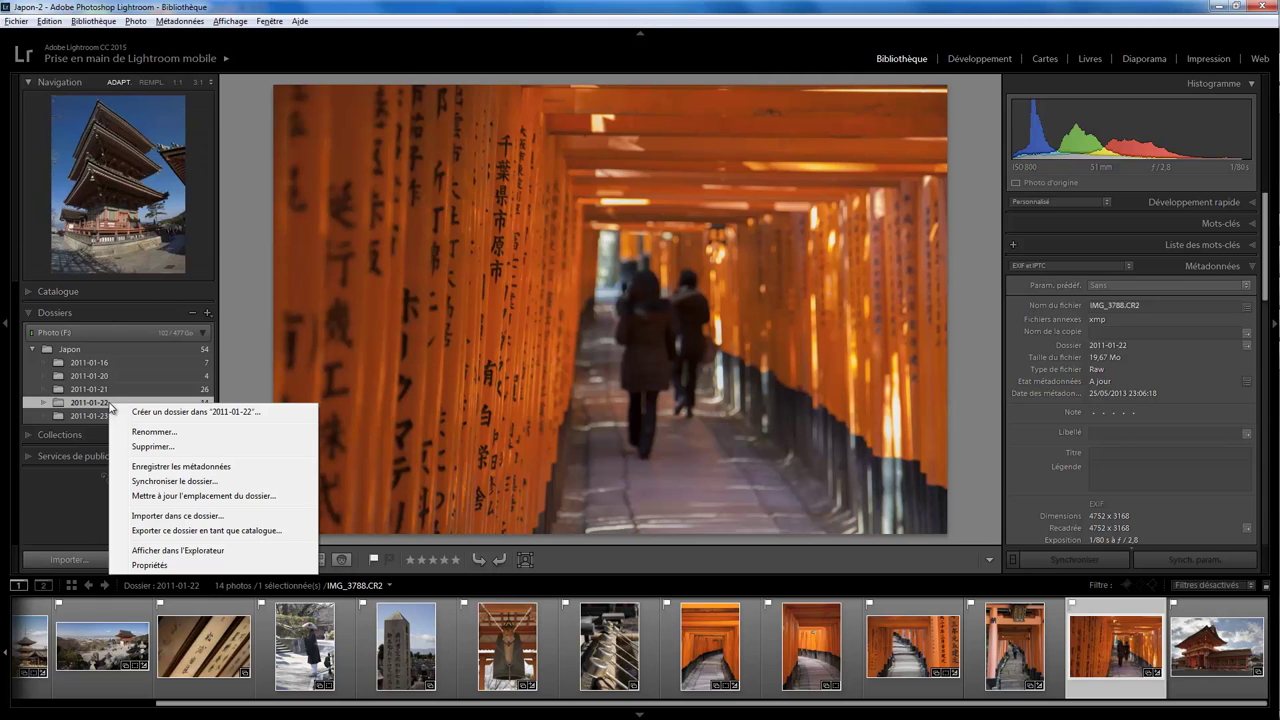
click(608, 566)
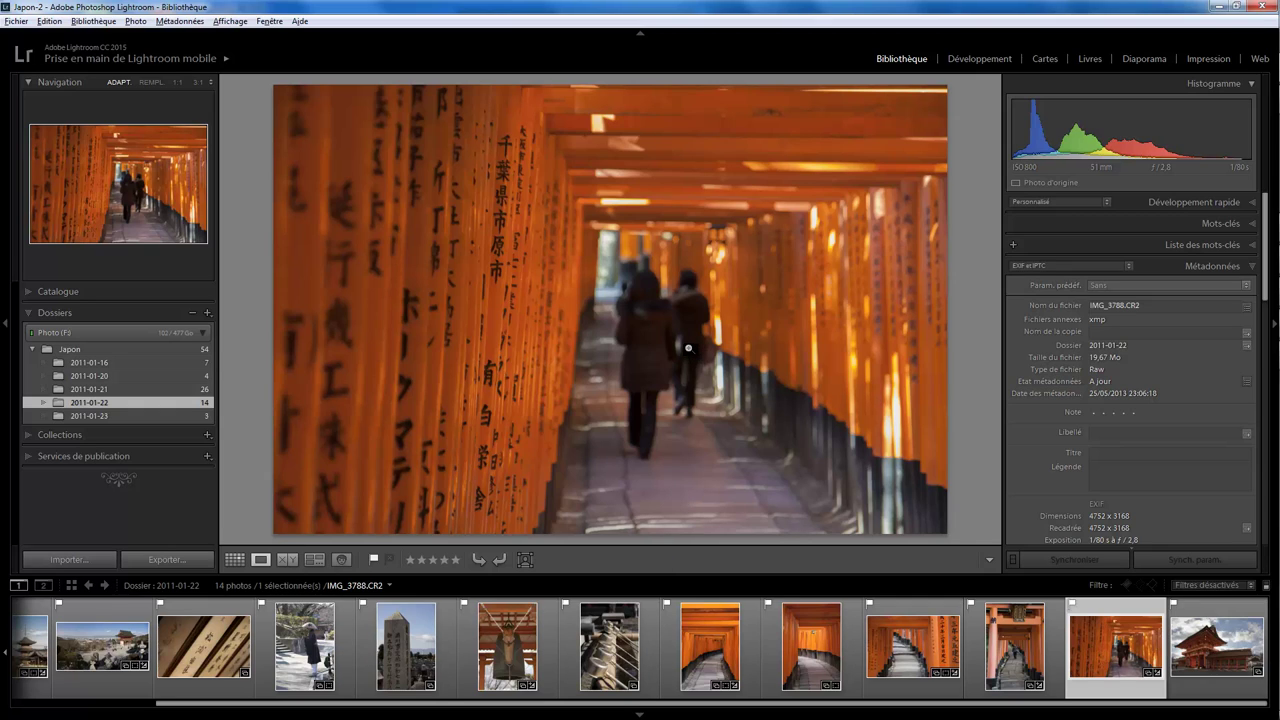
right_click(1097, 688)
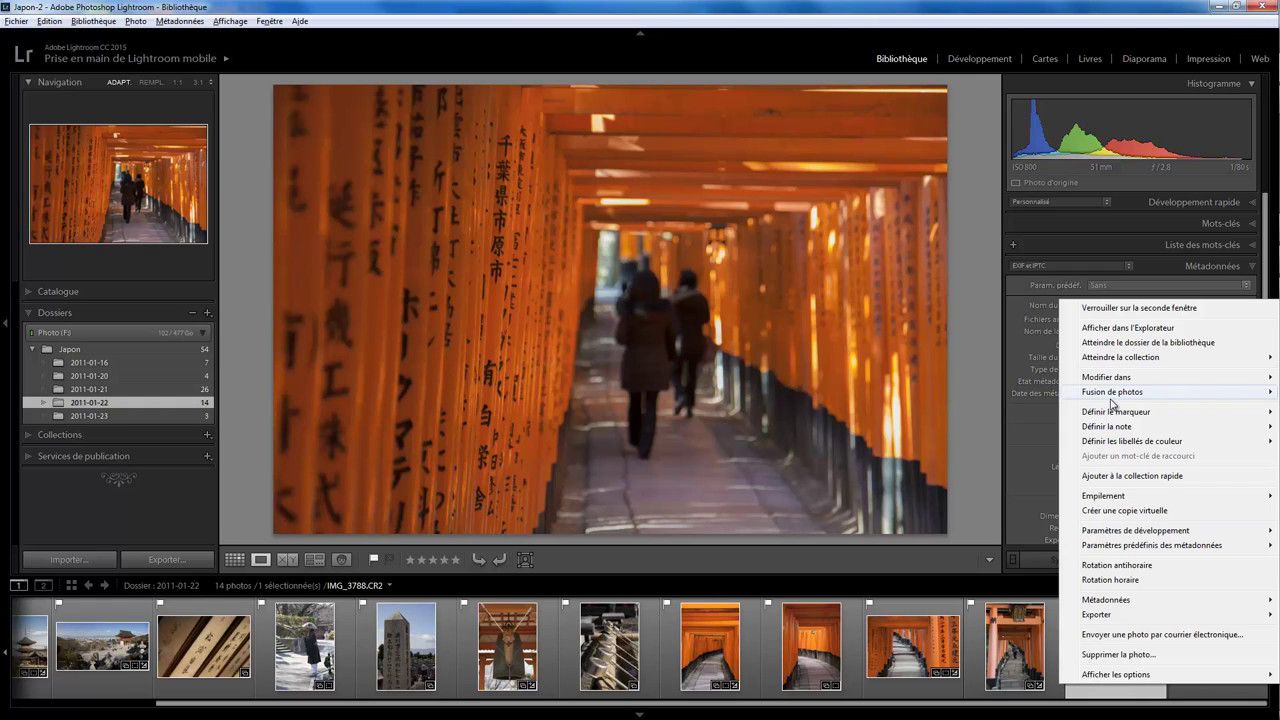
mouse_move(1106, 377)
click(983, 385)
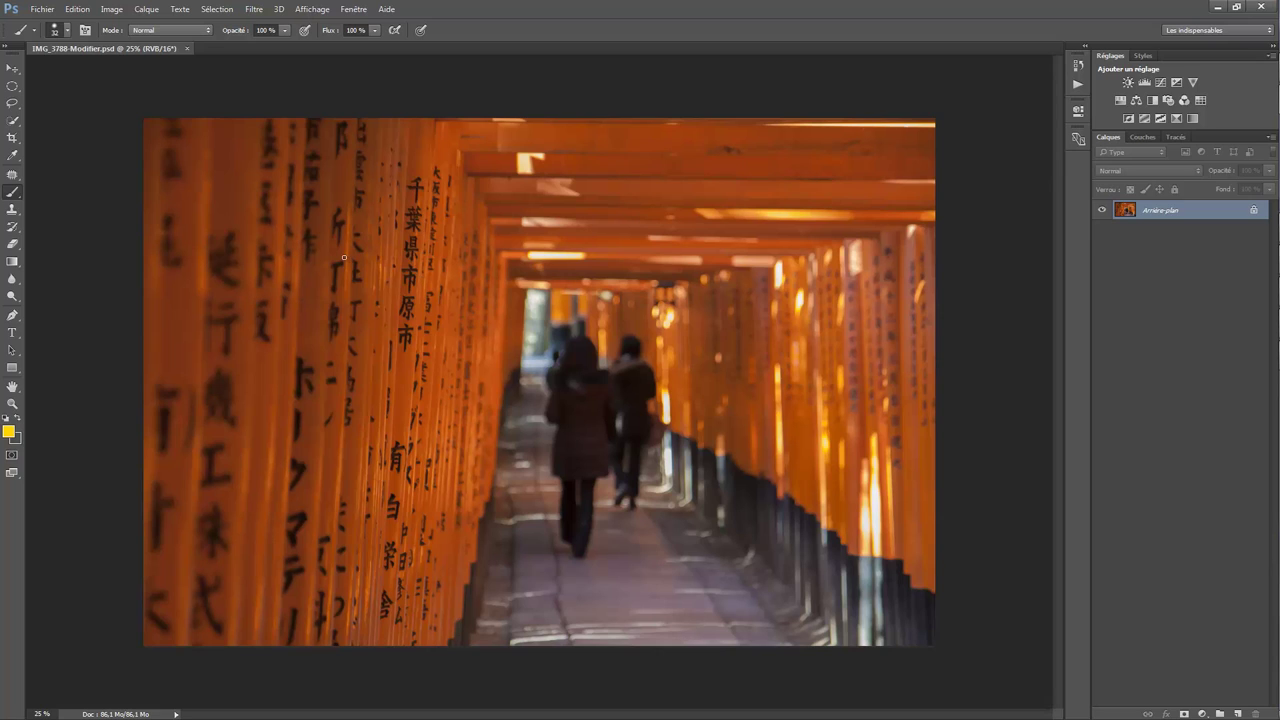
Paint a yellow smiley face on the left pillars and save the PSD.
drag(313, 281, 390, 284)
mouse_move(307, 240)
mouse_down()
mouse_move(337, 234)
mouse_move(330, 224)
mouse_move(380, 250)
mouse_move(400, 222)
mouse_move(388, 220)
mouse_up()
mouse_move(334, 180)
mouse_down()
mouse_move(270, 214)
mouse_move(286, 318)
mouse_move(408, 312)
mouse_move(426, 206)
mouse_move(344, 176)
mouse_up()
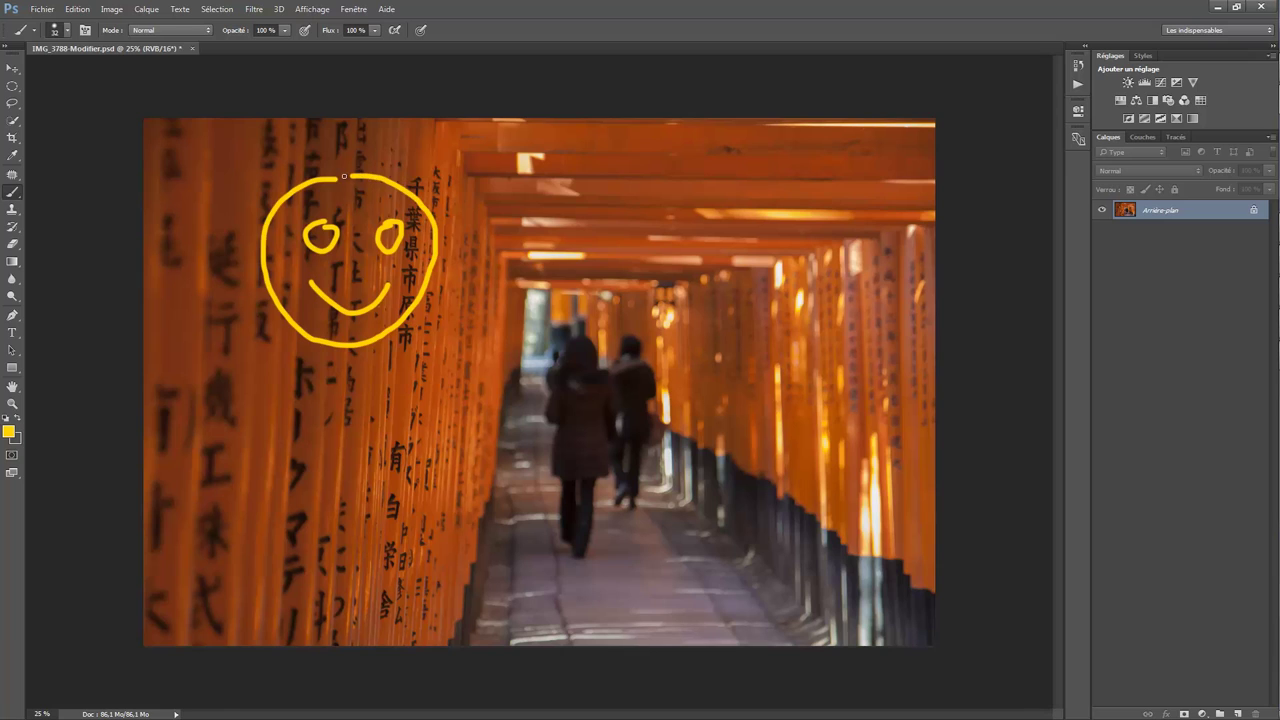
click(47, 11)
click(60, 143)
Paint a yellow frowning face with an outline on the right side.
drag(745, 210, 822, 206)
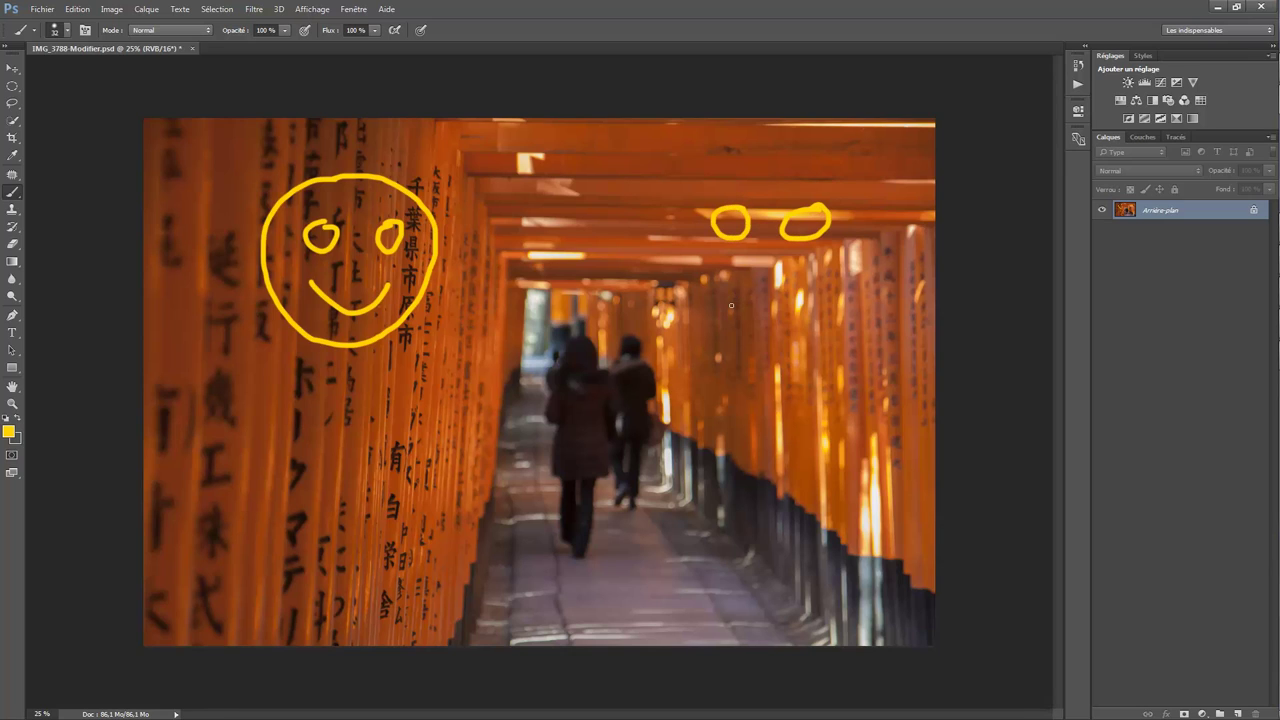
drag(731, 305, 806, 300)
mouse_move(740, 184)
mouse_down()
mouse_move(856, 286)
mouse_move(720, 177)
mouse_up()
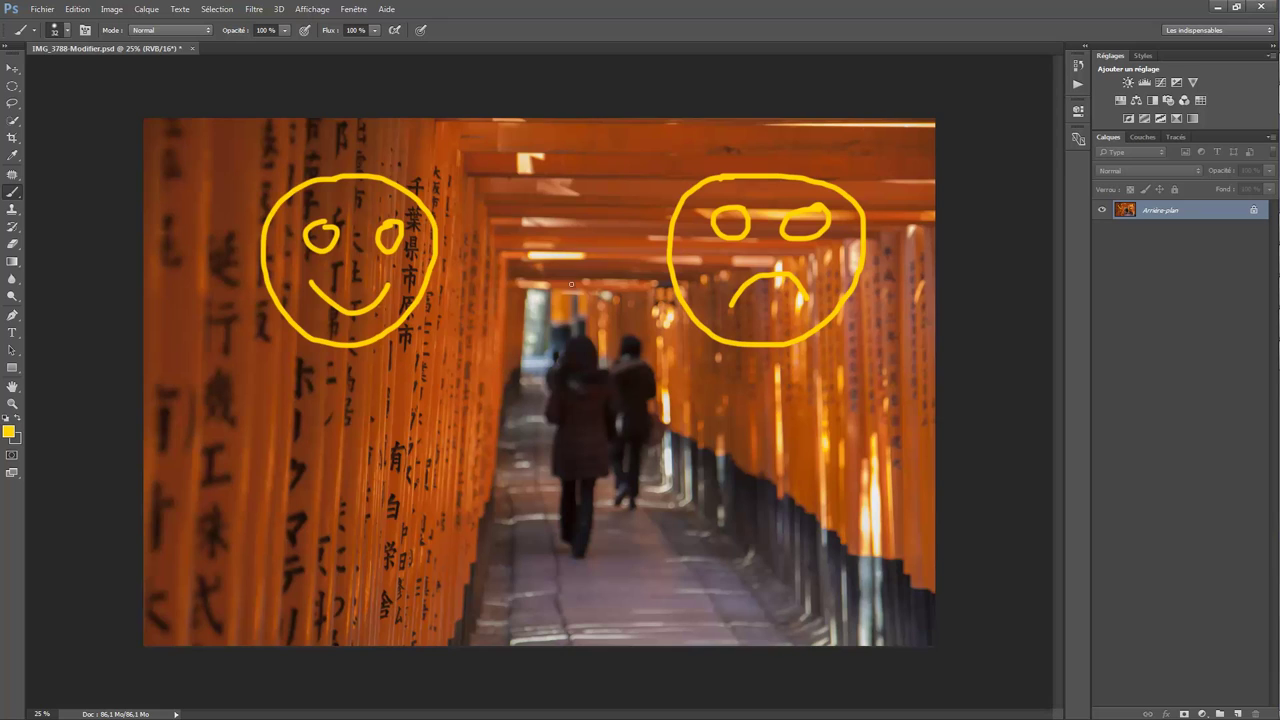
Save a copy as IMG_3788-Modifier-2.psd by appending -2 to the file name.
click(44, 10)
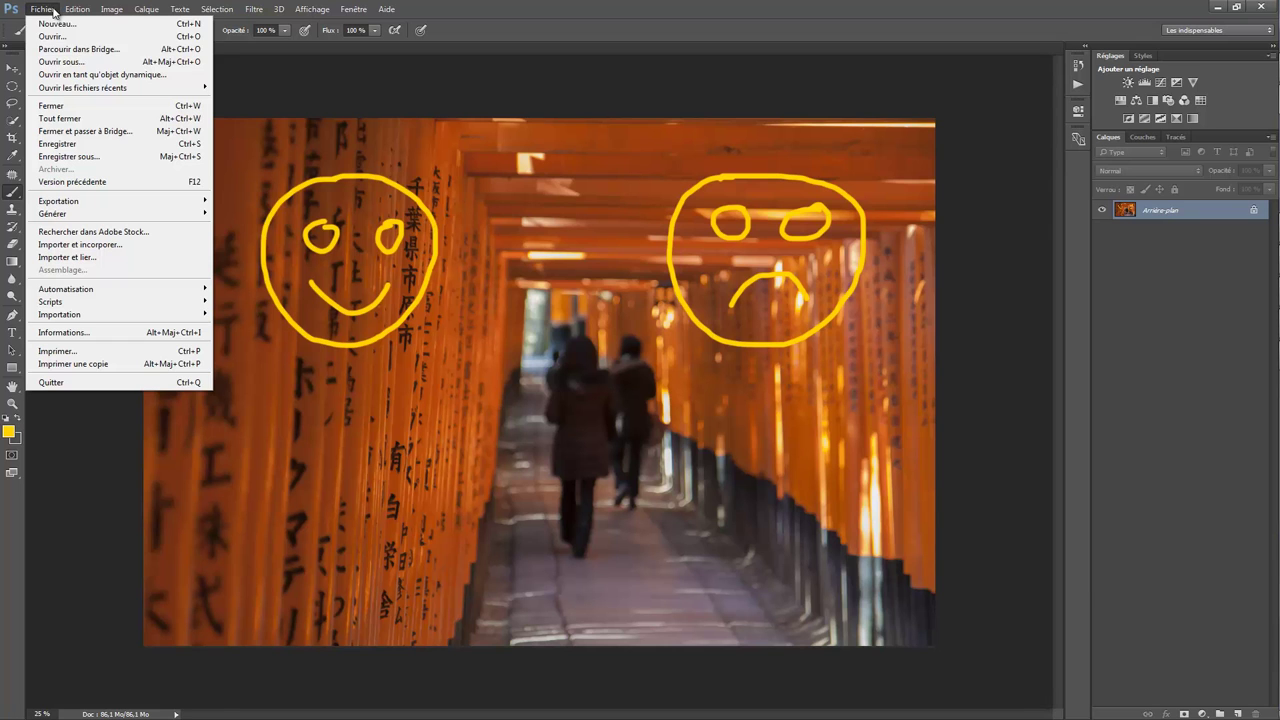
click(68, 156)
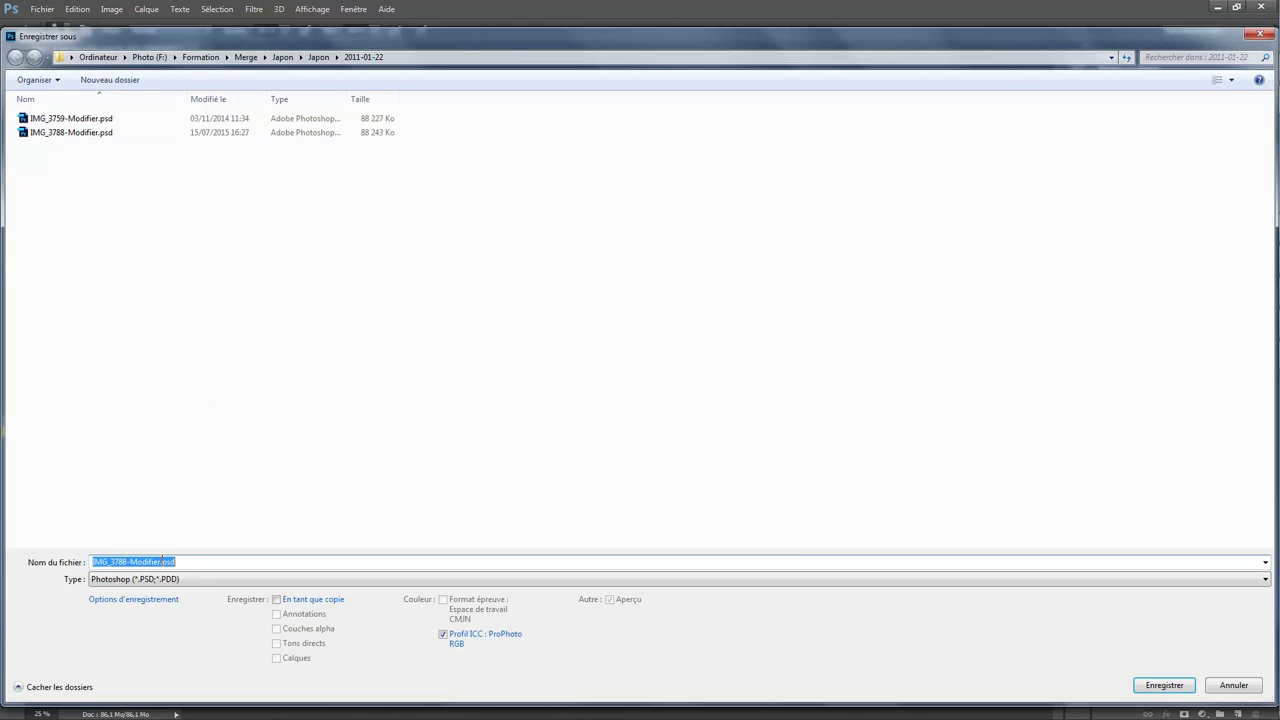
click(161, 562)
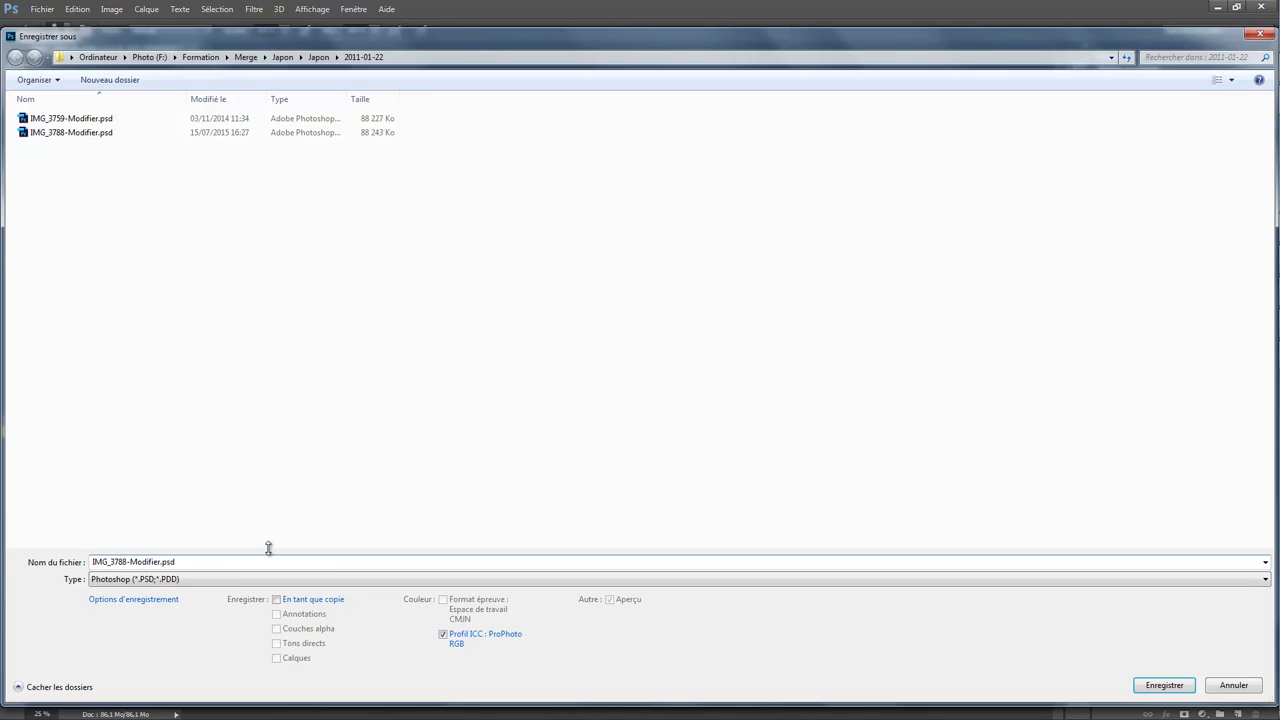
text(-2)
click(1163, 686)
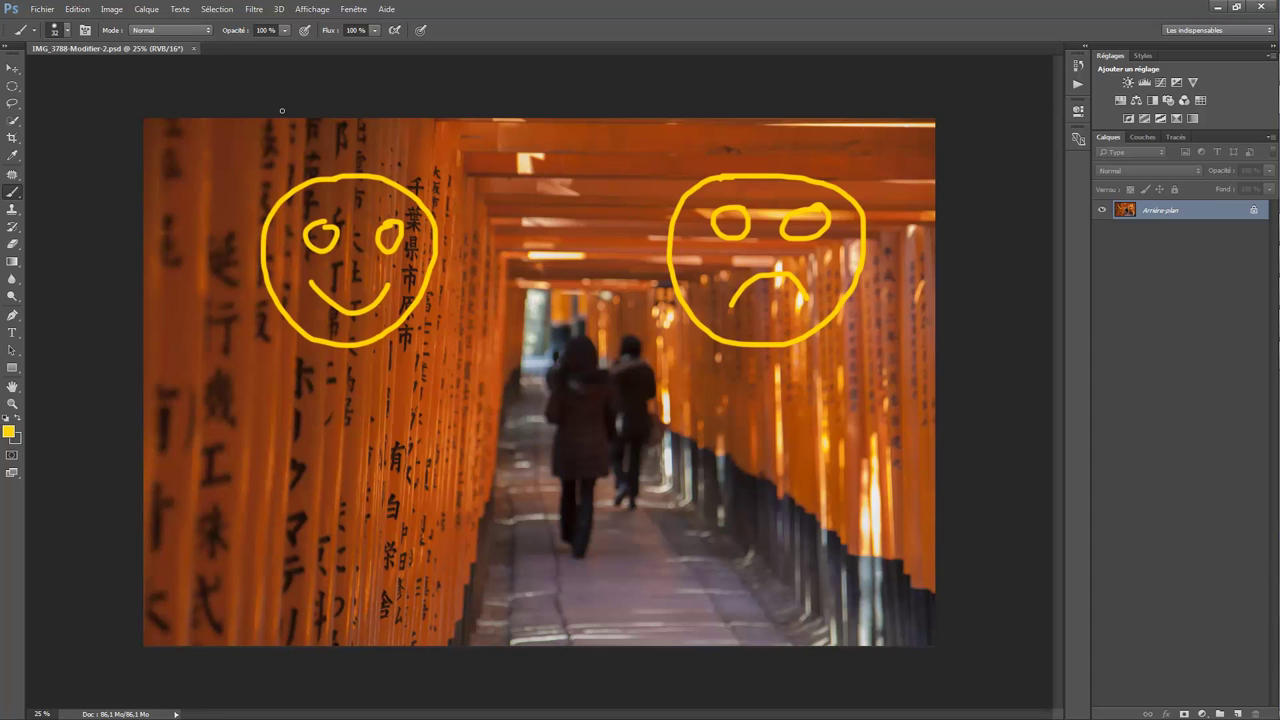
Close the PSD in Photoshop and expand the torii stack in Lightroom's filmstrip.
click(195, 48)
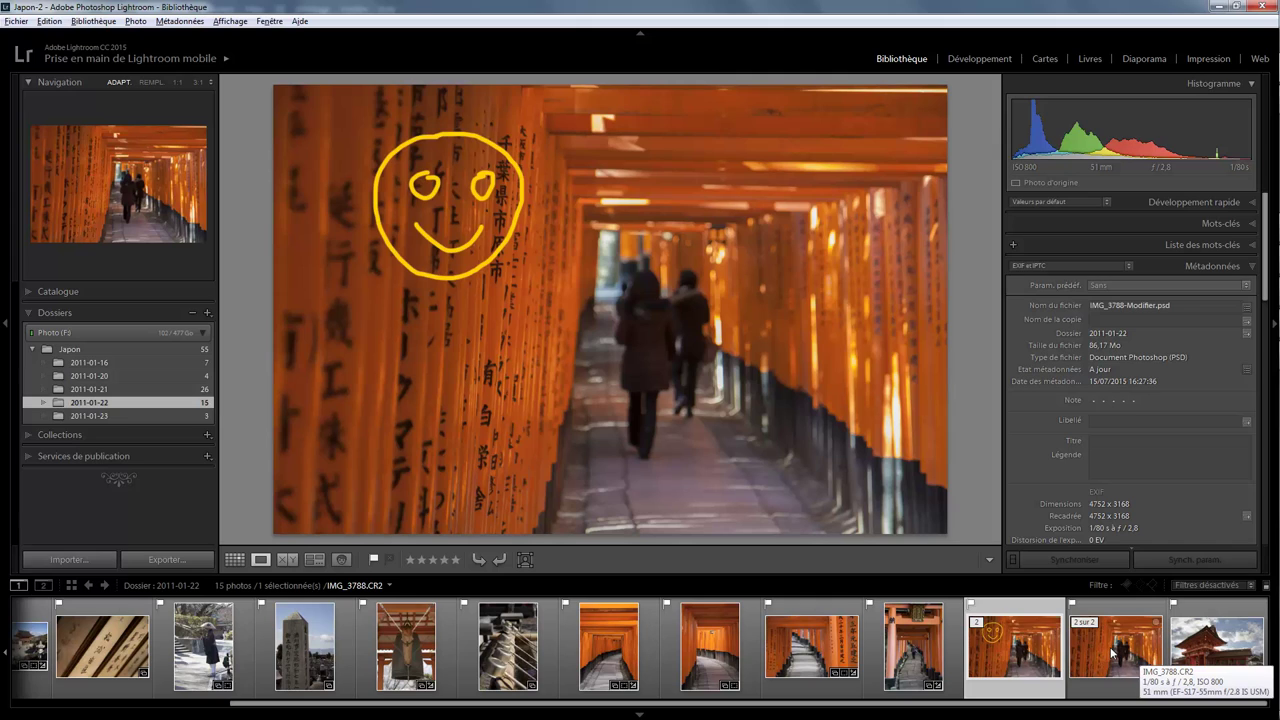
click(1026, 647)
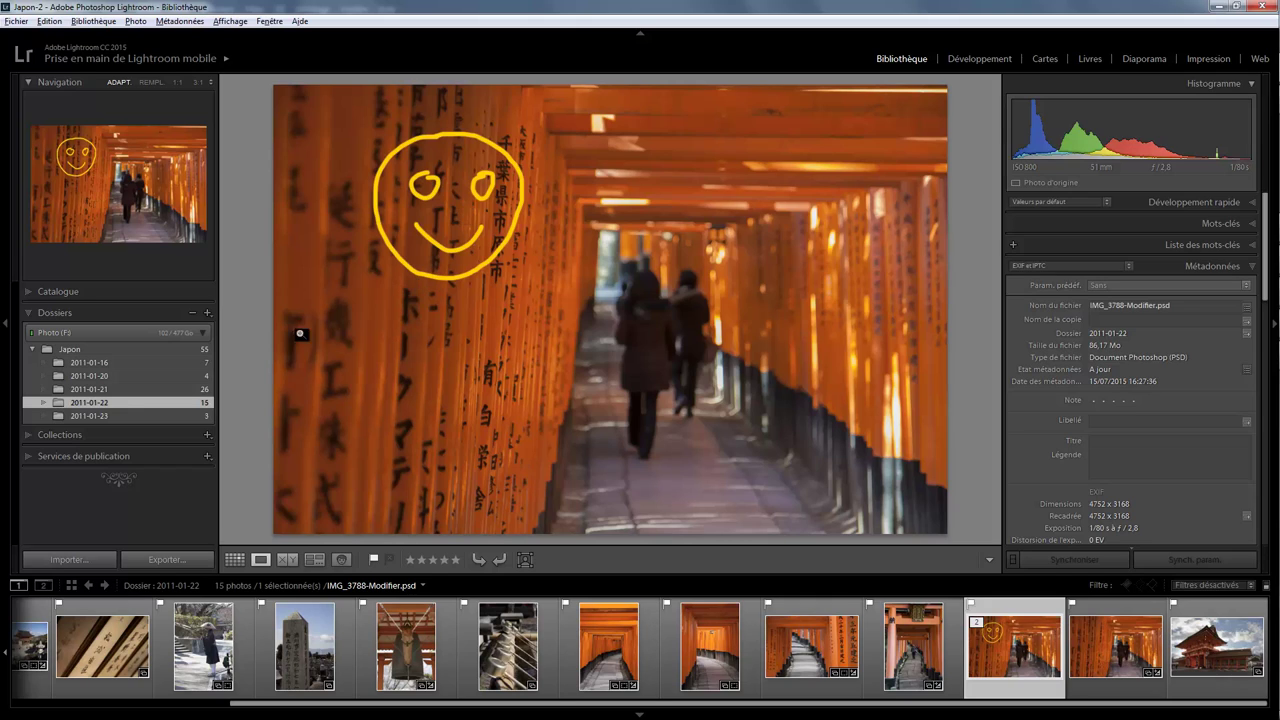
Synchronise folder 2011-01-22 to import IMG_3788-Modifier-2.psd into the catalog.
right_click(140, 404)
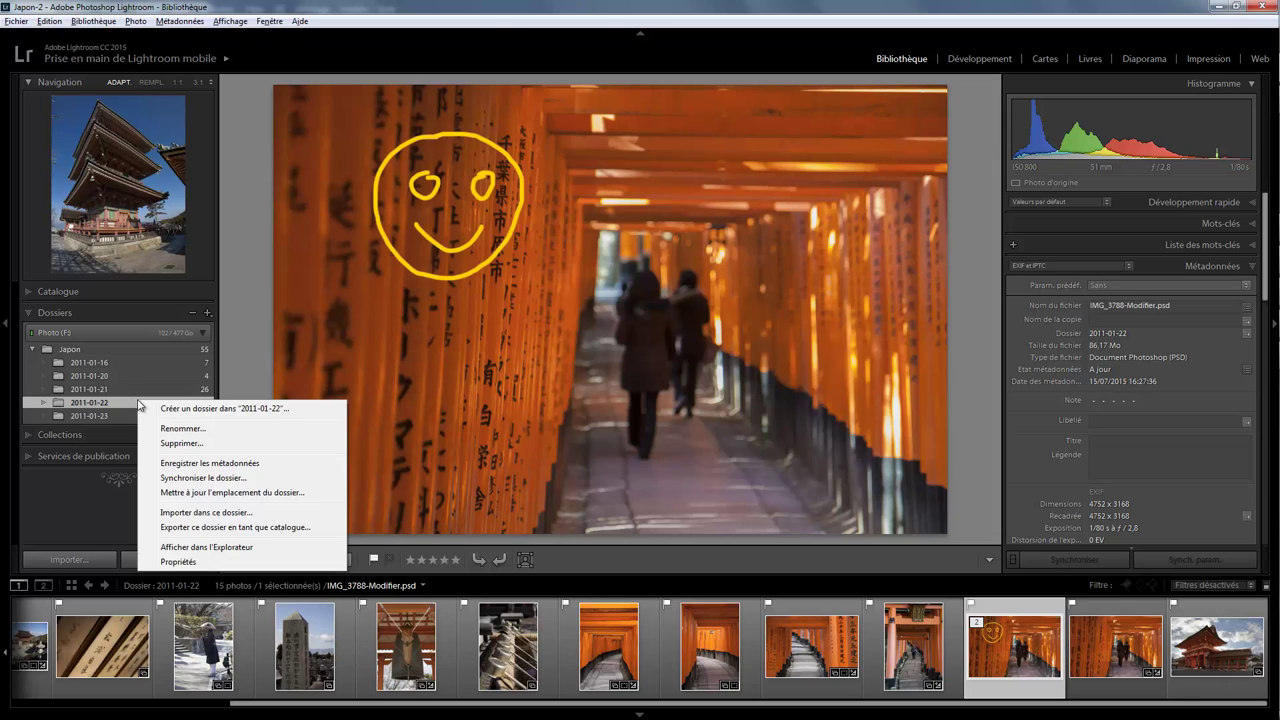
click(226, 478)
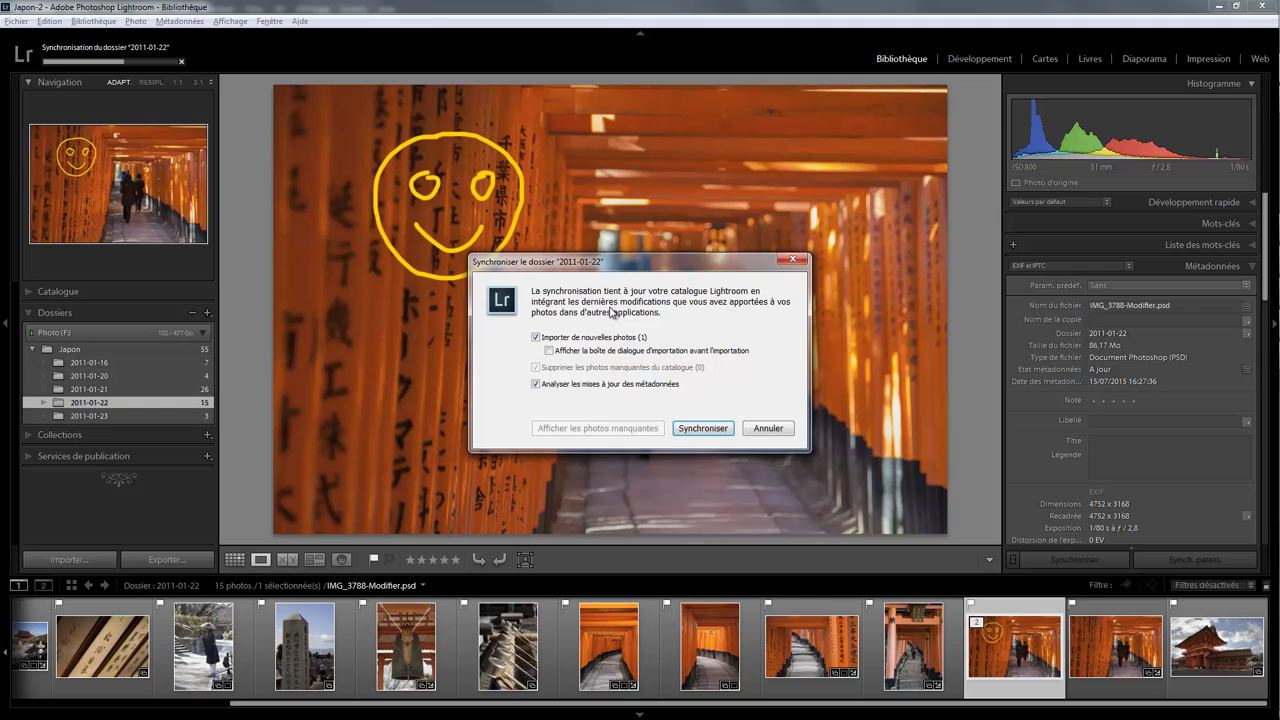
click(705, 428)
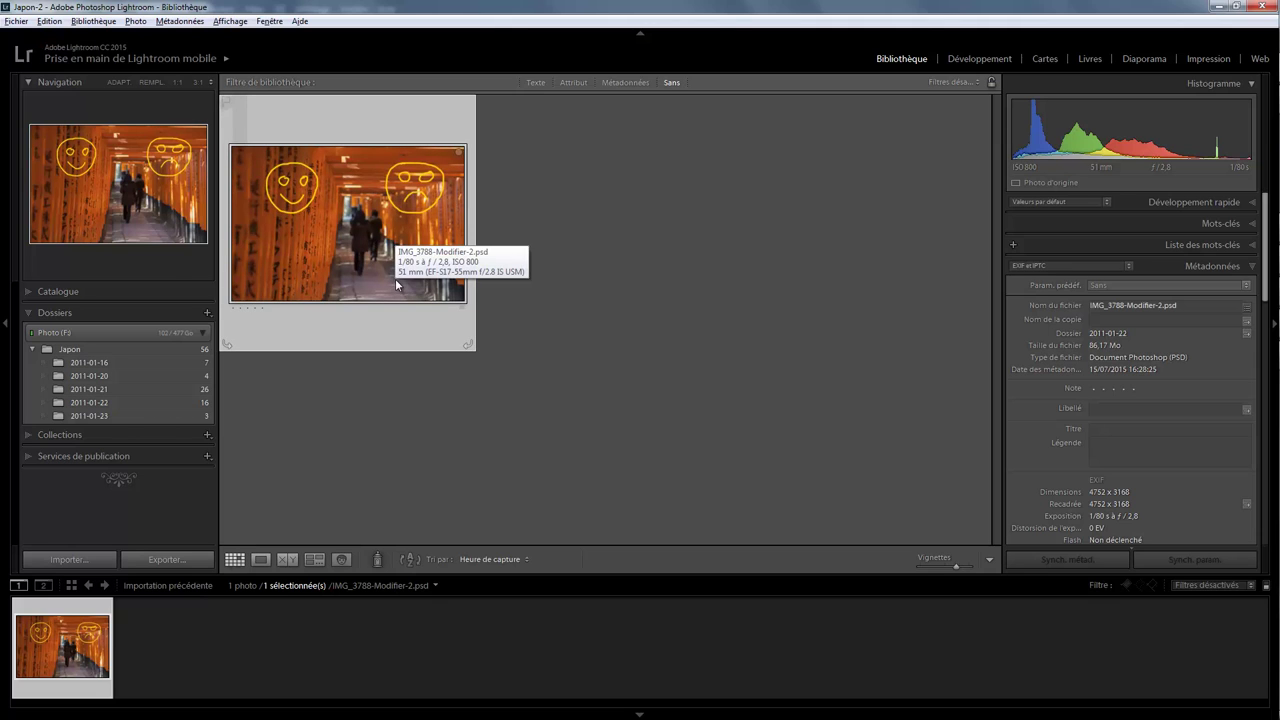
Show the 2011-01-22 folder and open IMG_3788-Modifier-2.psd in Loupe view.
click(136, 400)
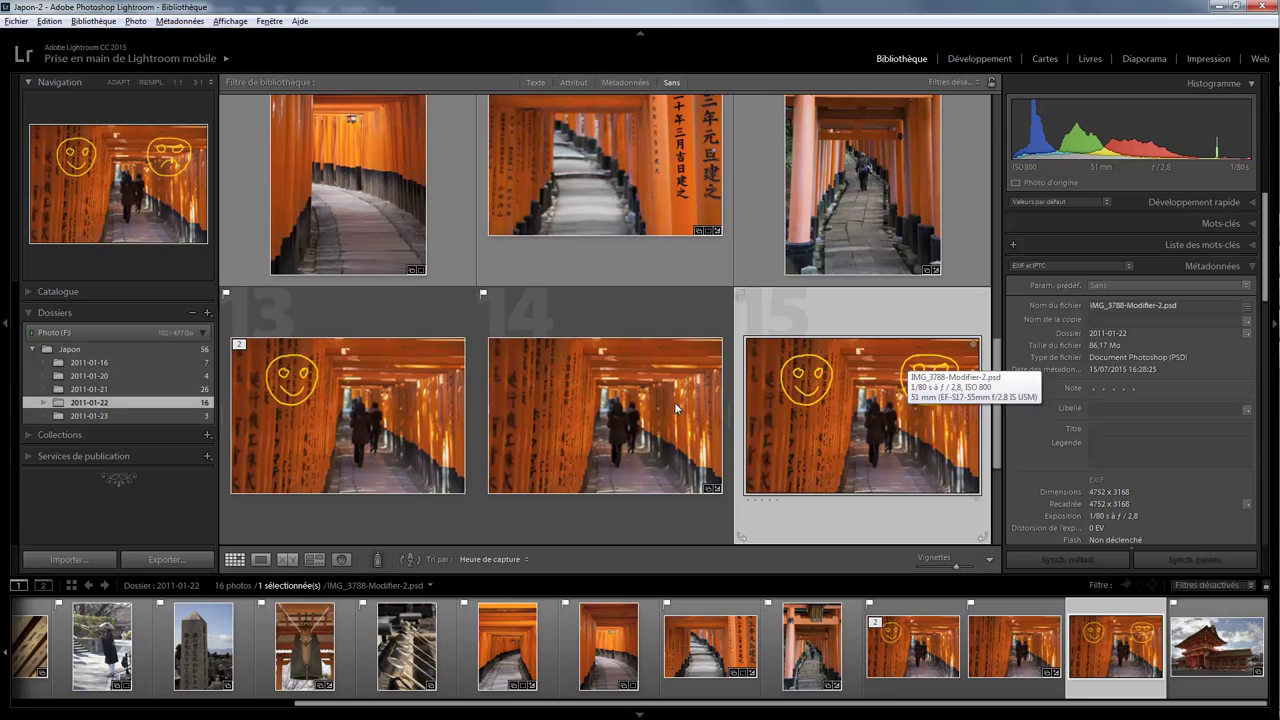
click(616, 400)
click(361, 418)
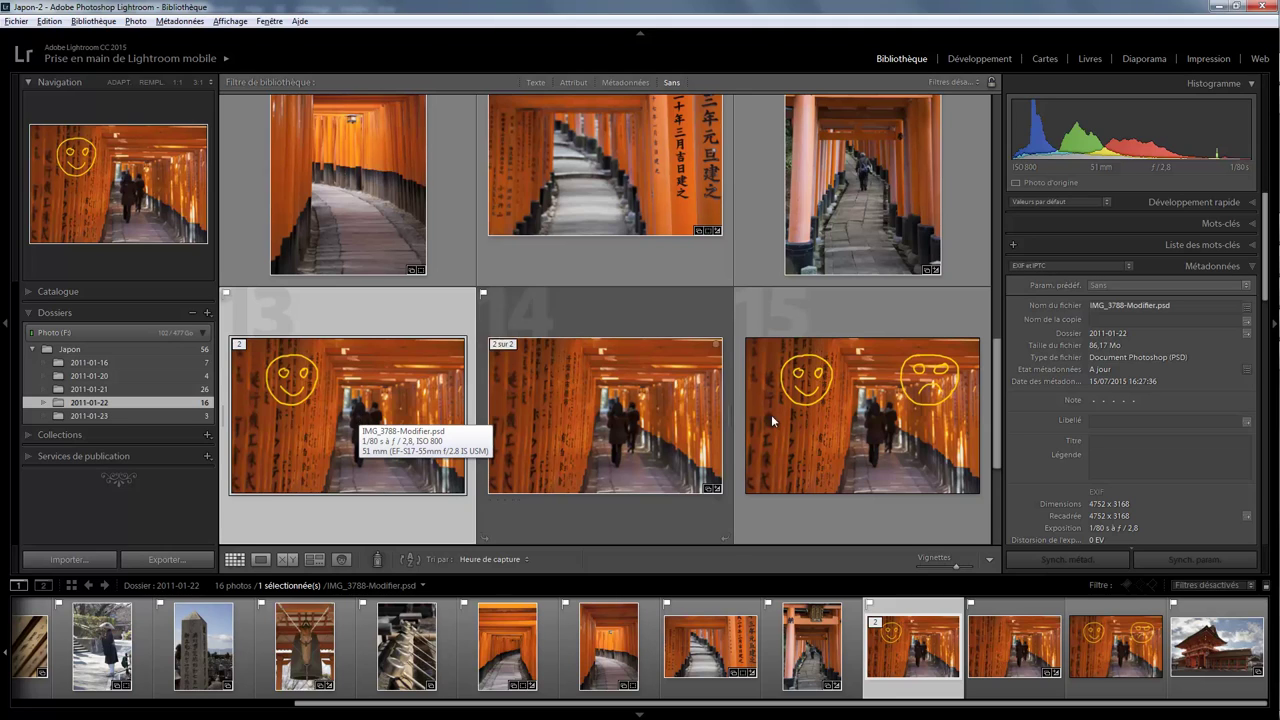
click(862, 425)
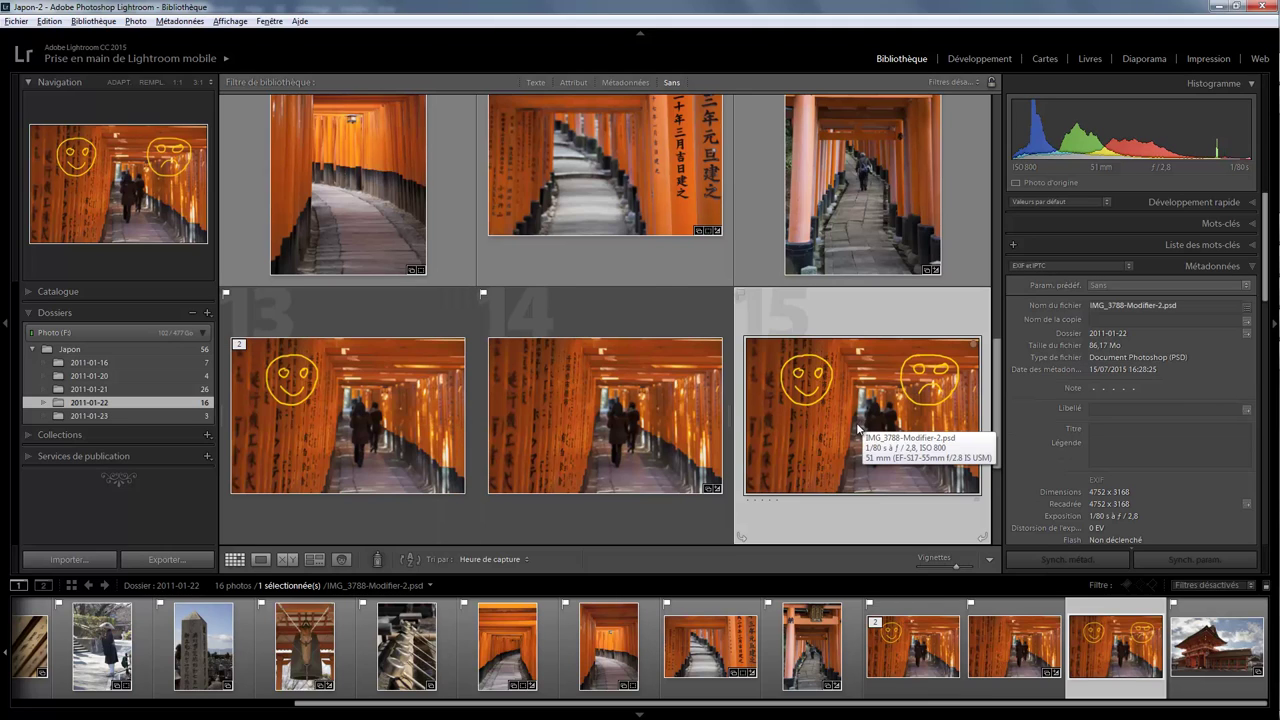
double_click(862, 425)
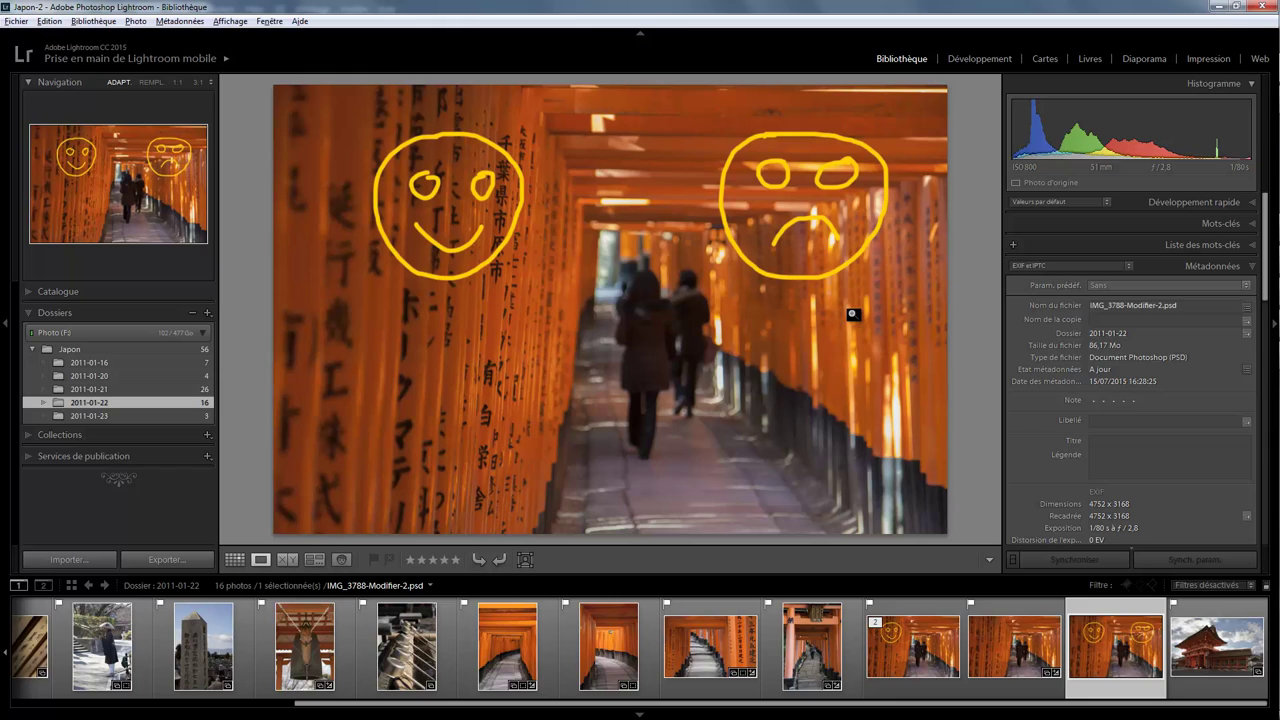
Reveal the photo's PSD file in Windows Explorer via Afficher dans l'Explorateur.
right_click(1109, 636)
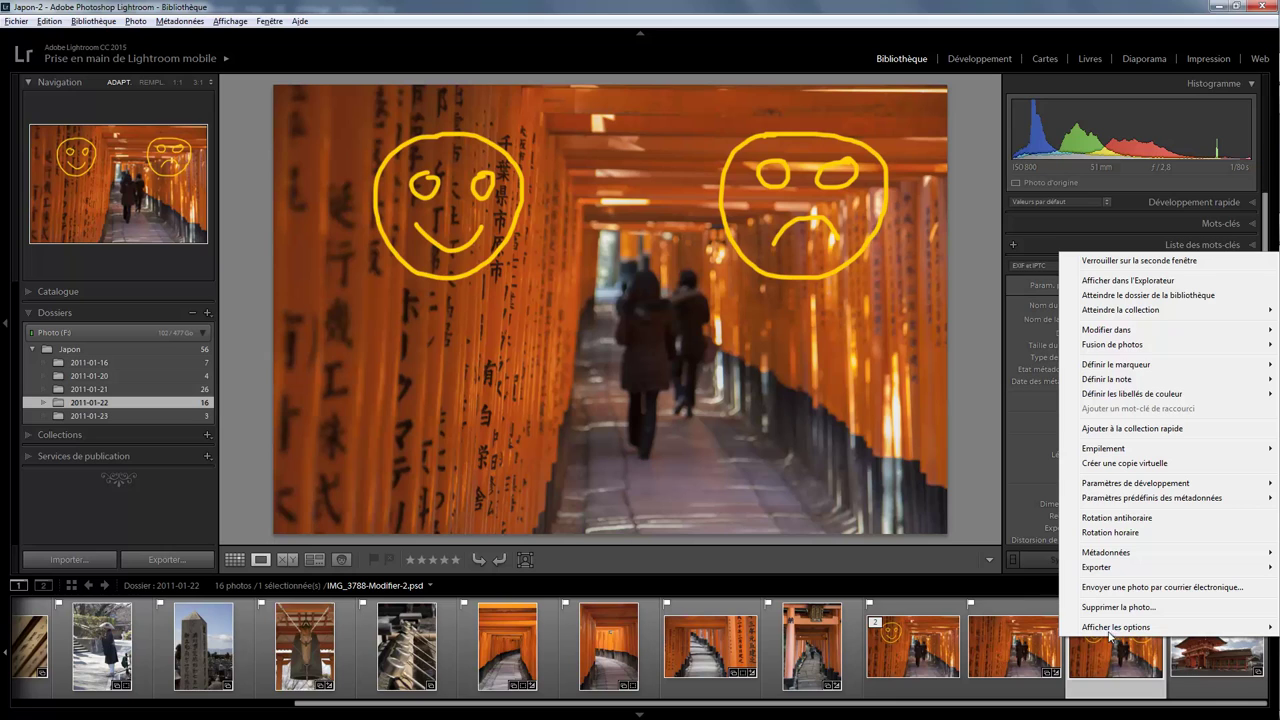
click(1122, 283)
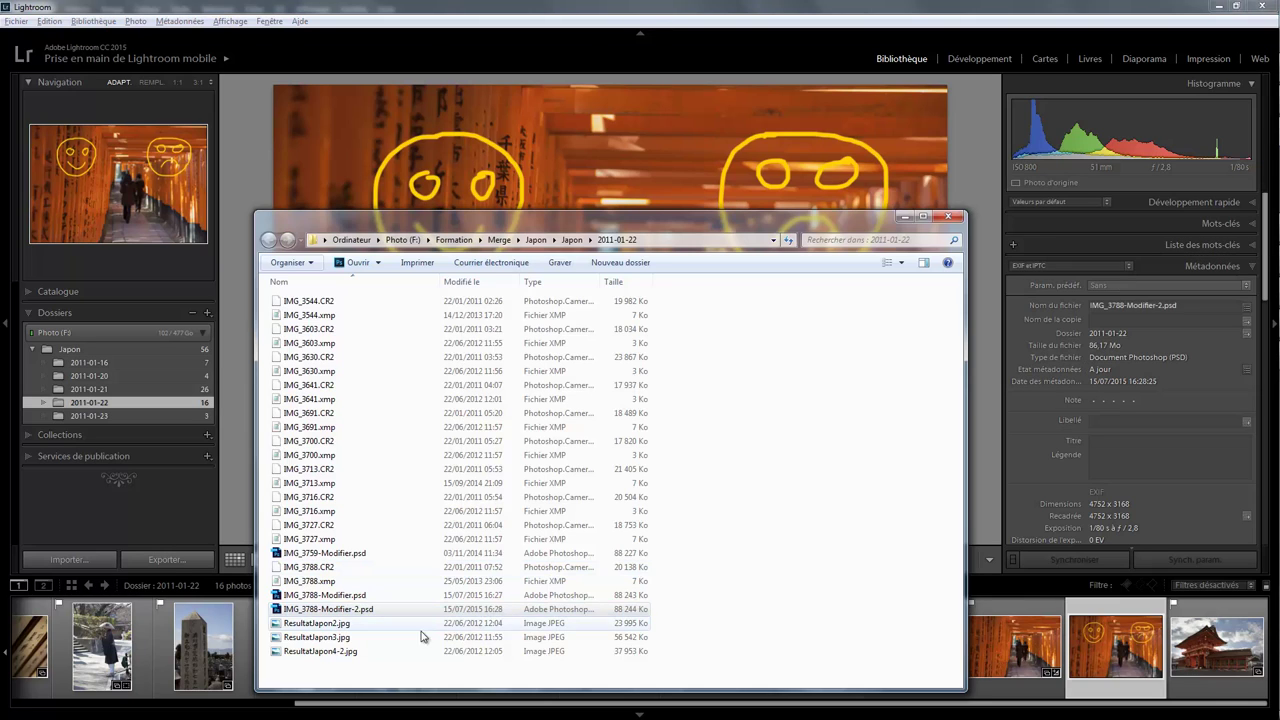
click(330, 595)
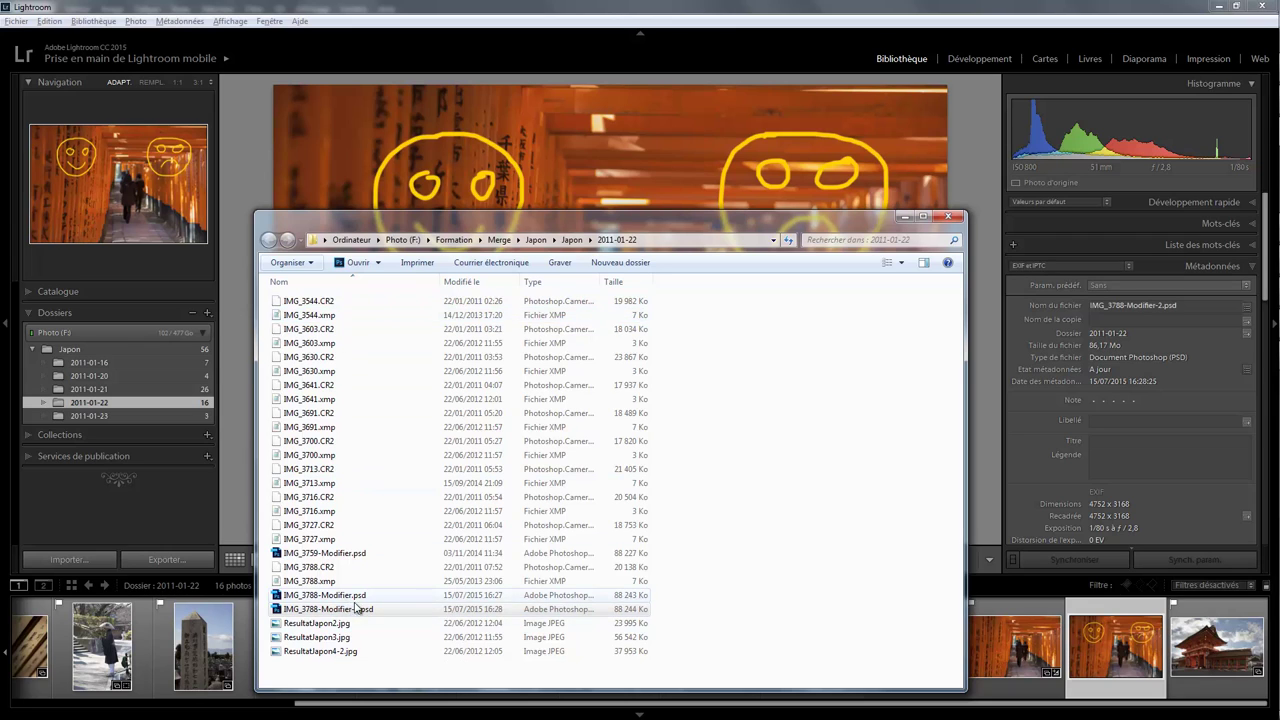
drag(588, 220, 611, 173)
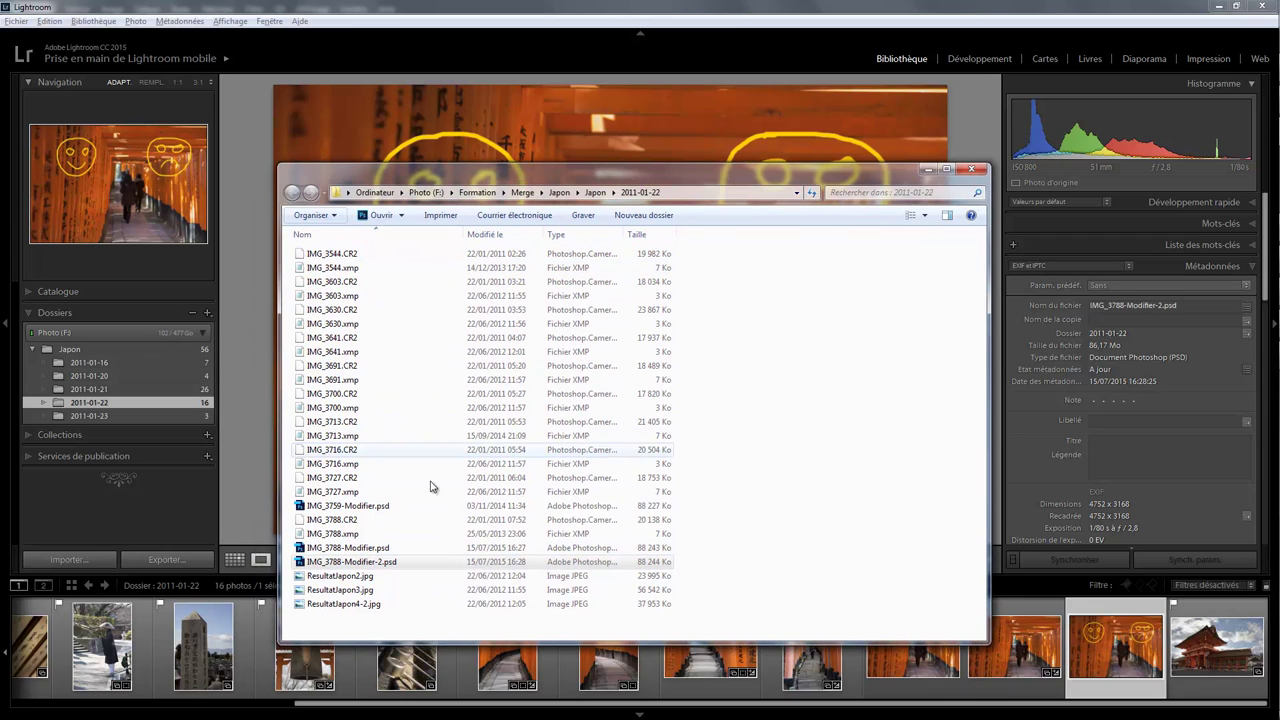
Delete IMG_3788-Modifier-2.psd to the Recycle Bin and close Explorer.
click(380, 562)
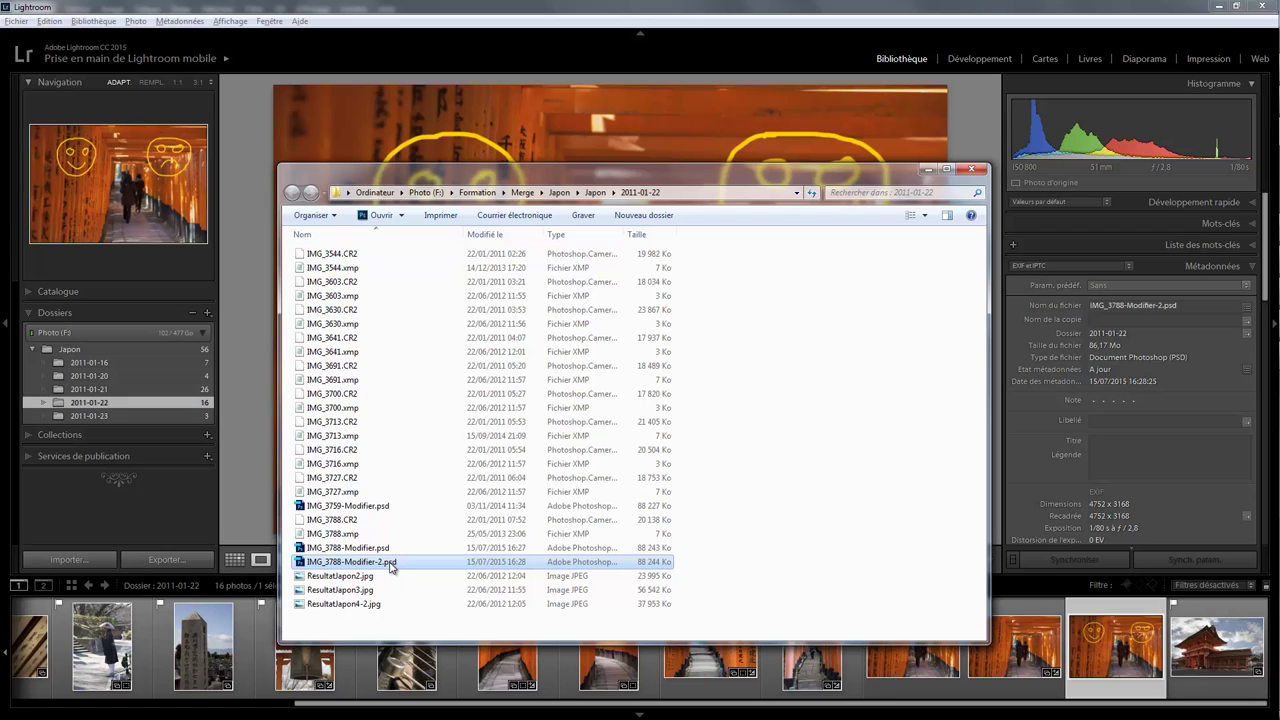
mouse_move(352, 562)
key(Delete)
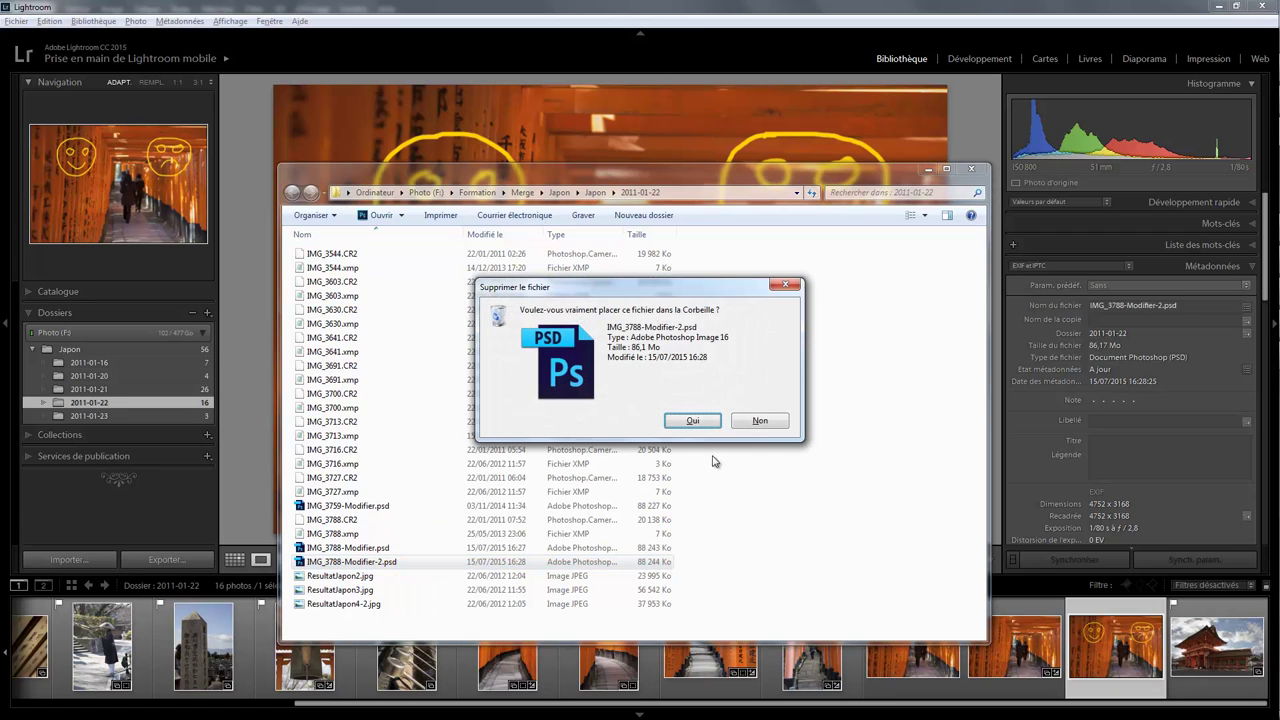
click(690, 428)
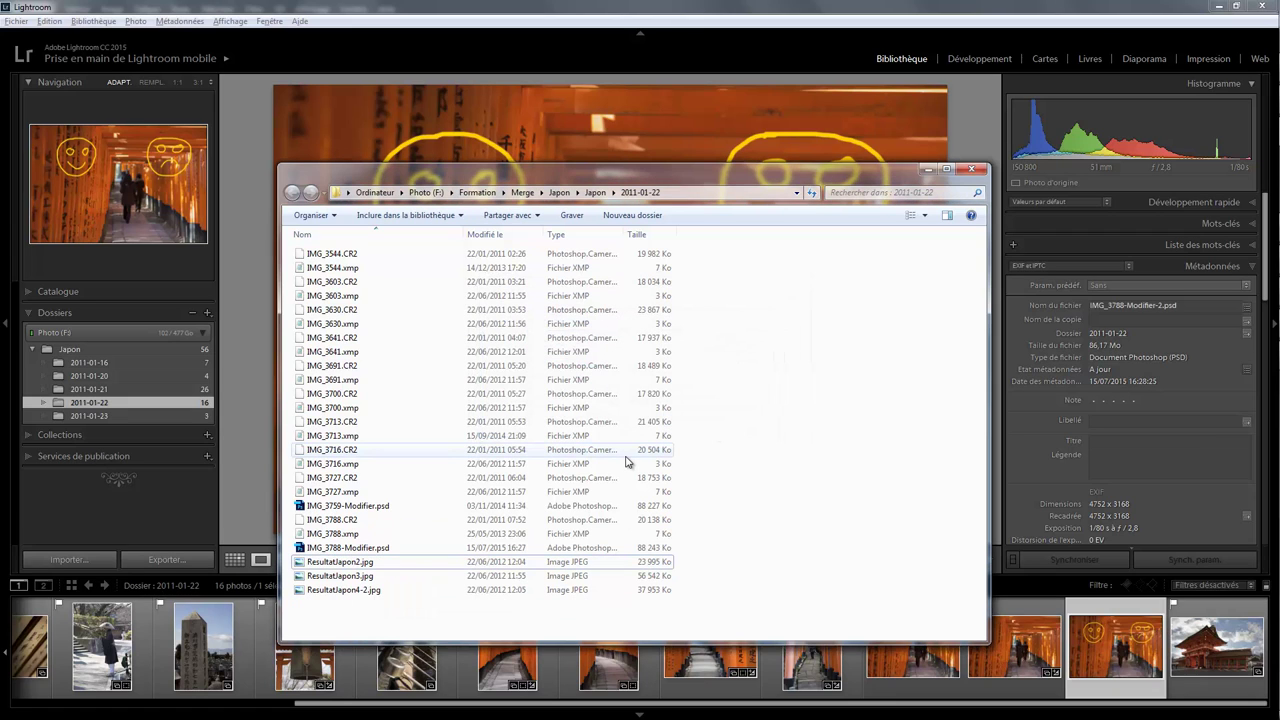
click(971, 168)
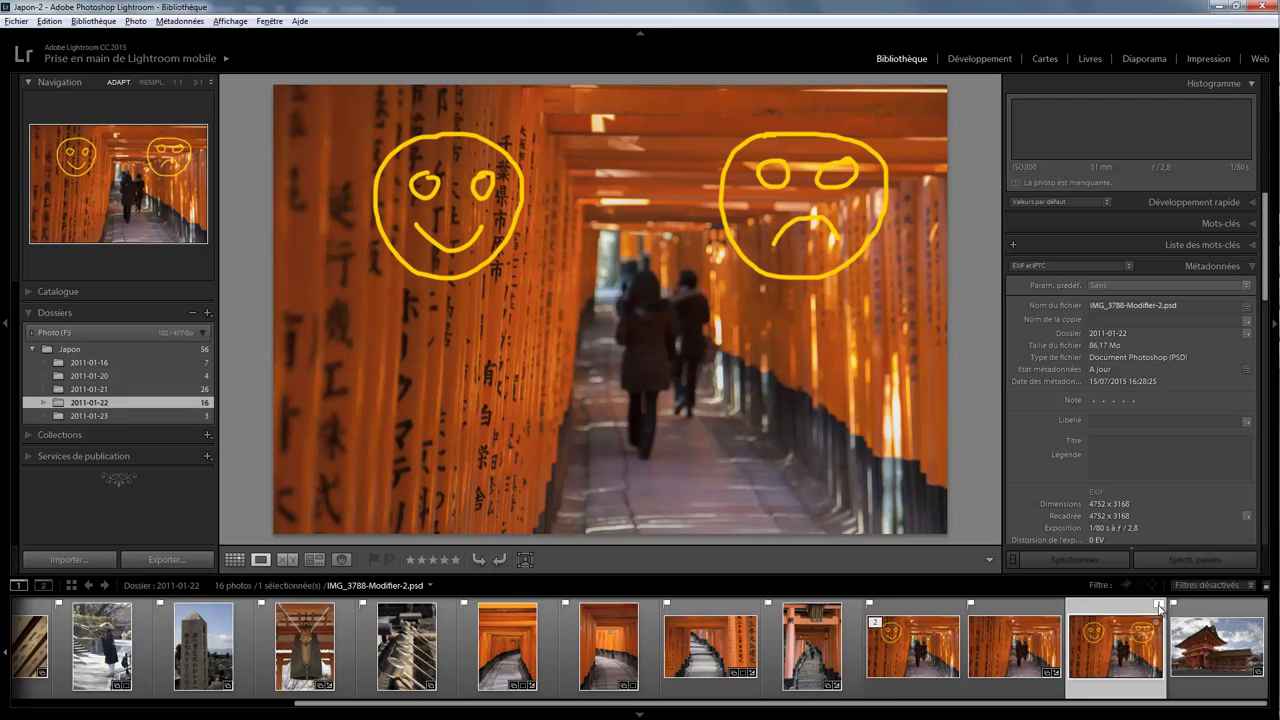
Synchronise 2011-01-22 with missing photos removed, then select IMG_3788.CR2 in the filmstrip.
right_click(148, 403)
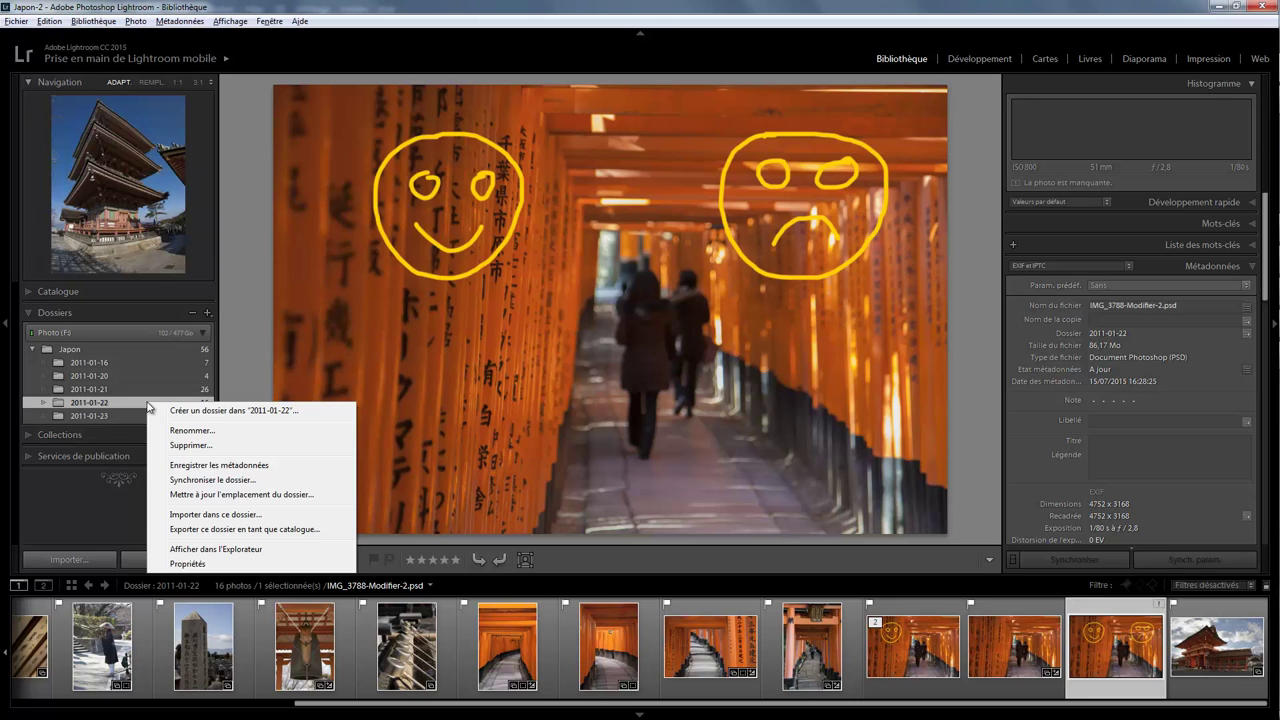
click(212, 479)
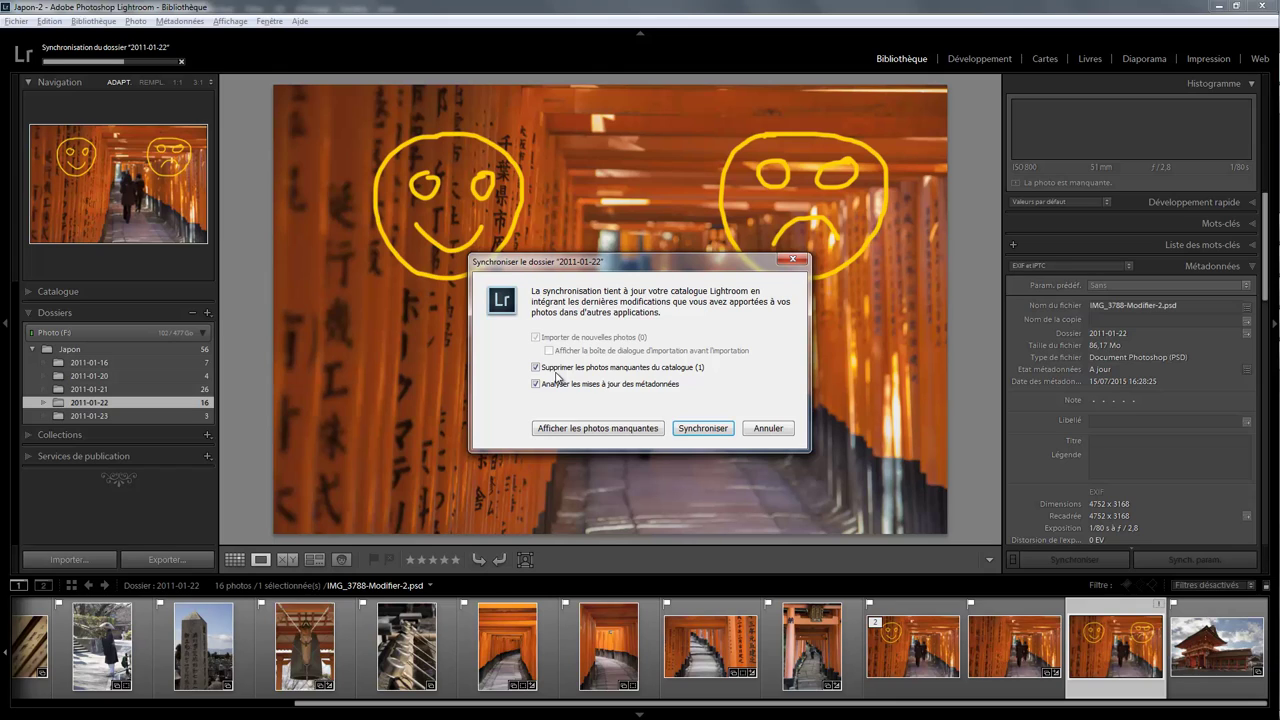
click(704, 429)
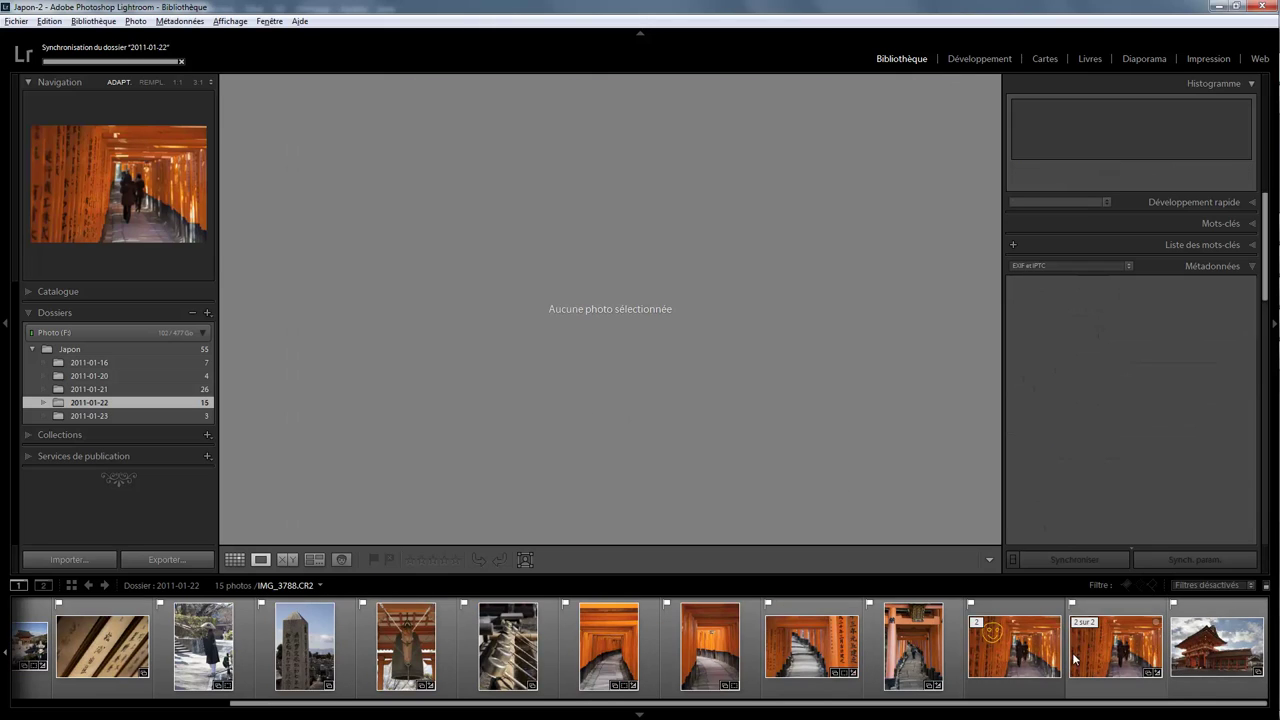
click(1020, 658)
key(Right)
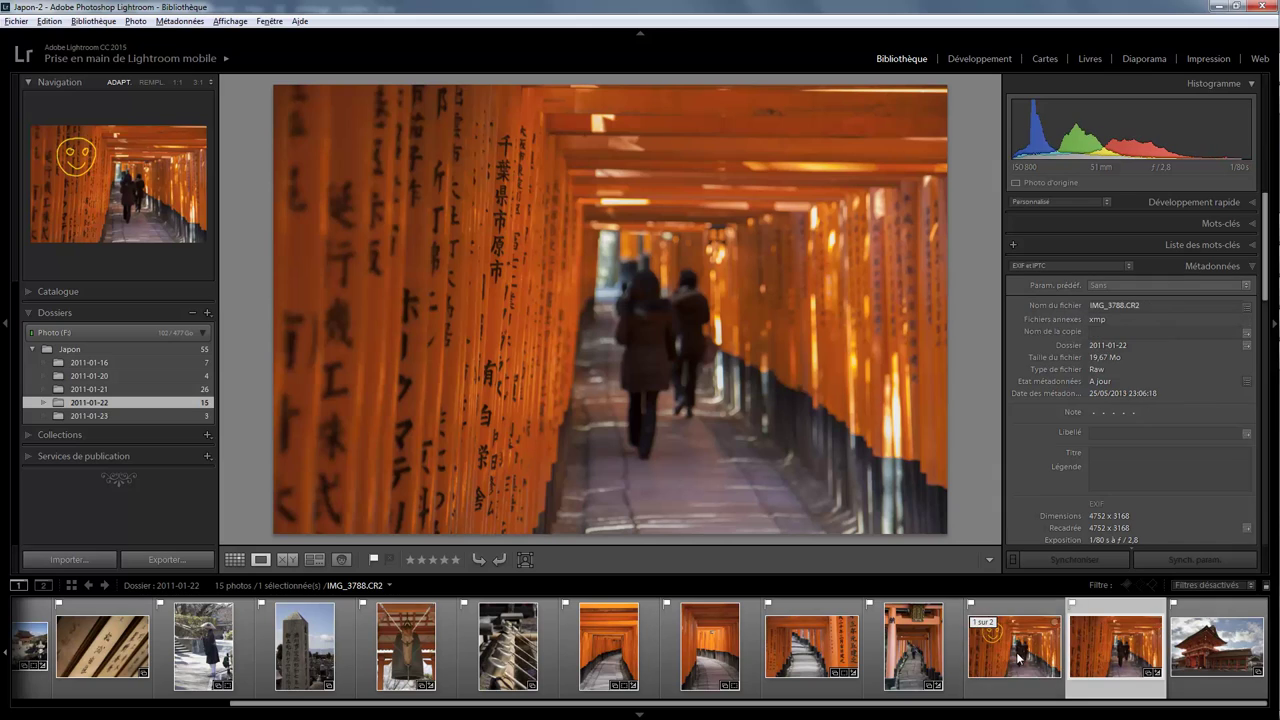
Select IMG_3788-Modifier.psd and scroll the Métadonnées panel to its EXIF fields.
click(1020, 658)
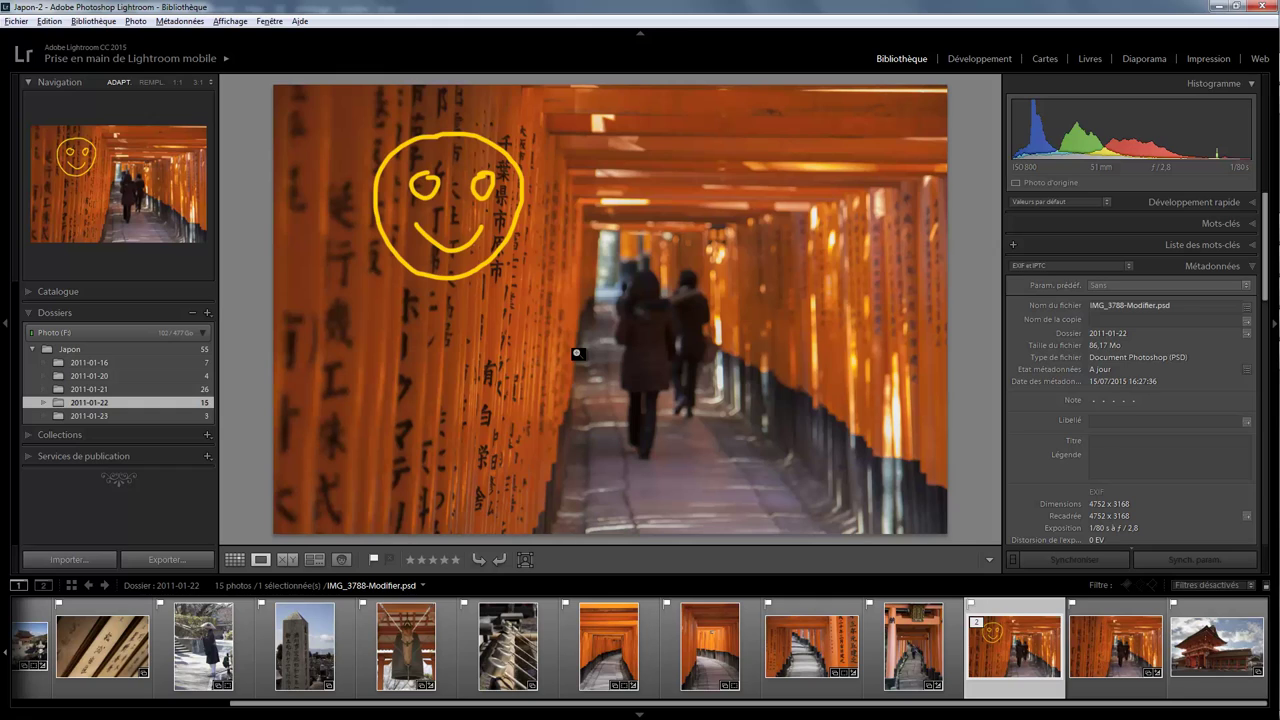
scroll(1130, 400, down, 5)
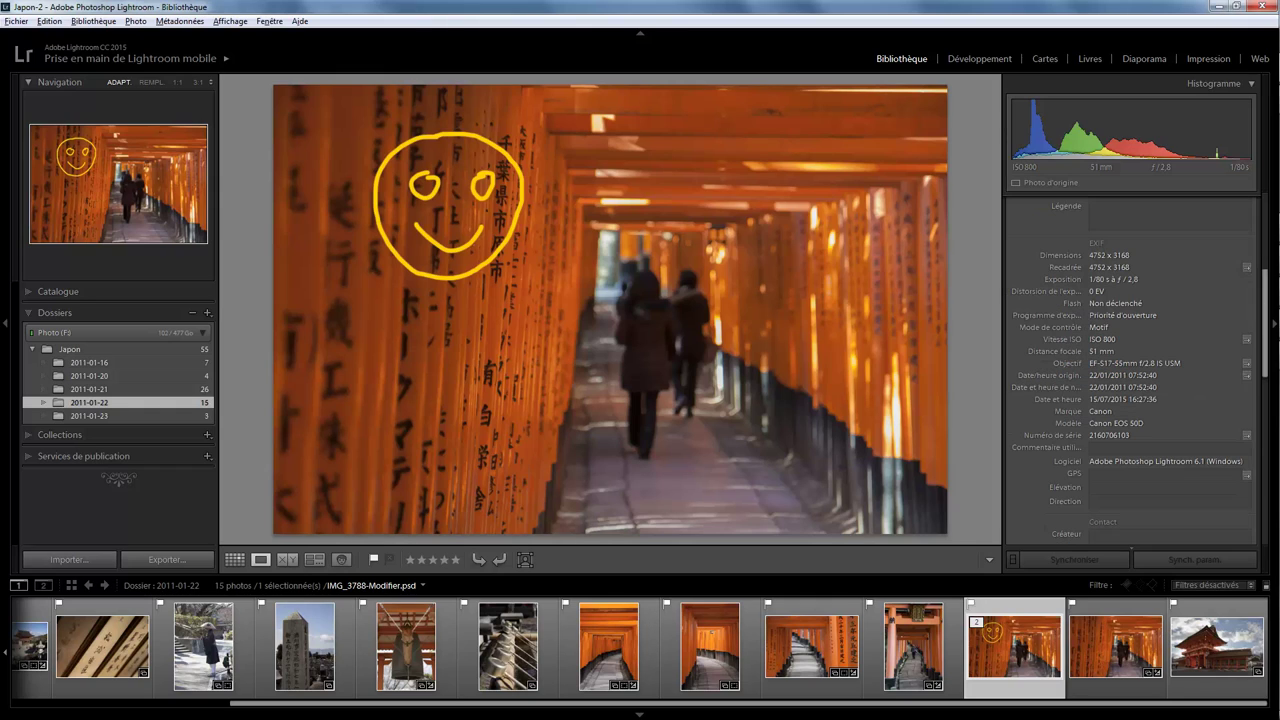